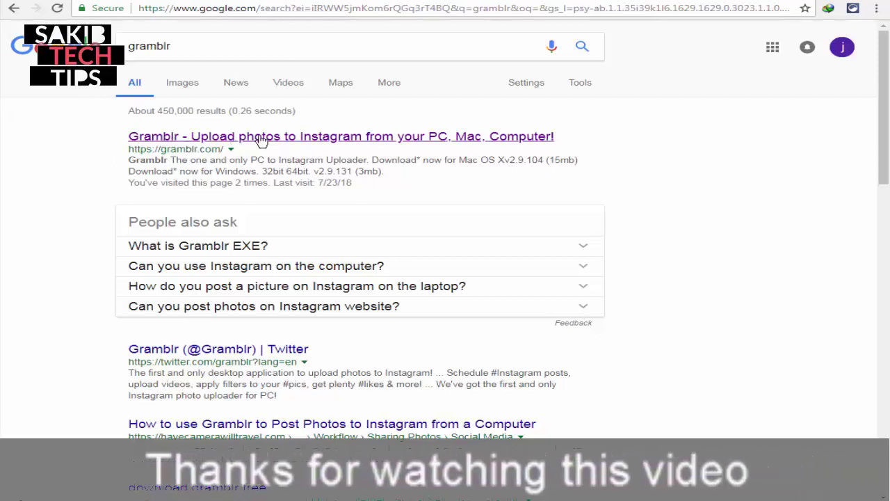
# - Open the official Gramblr website from the search results
pyautogui.click(260, 140)
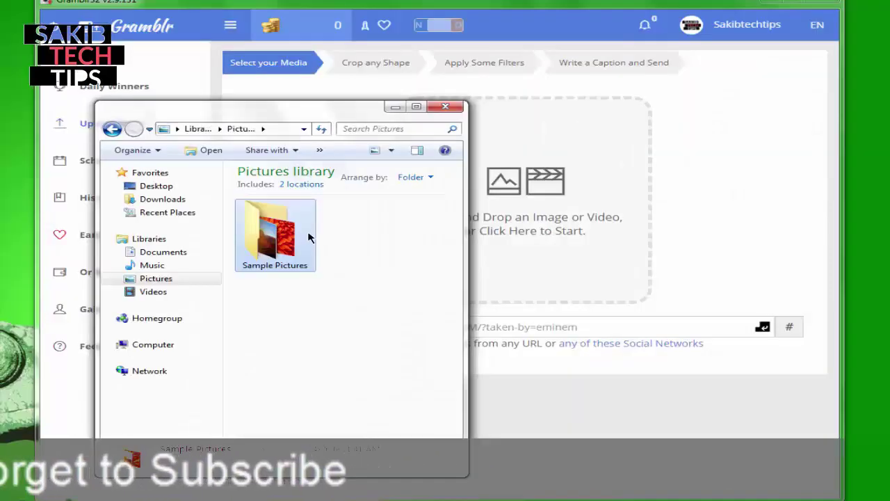
# - Add the Koala image from the Sample Pictures folder as upload media and save a crop covering the whole picture
pyautogui.doubleClick(270, 240)
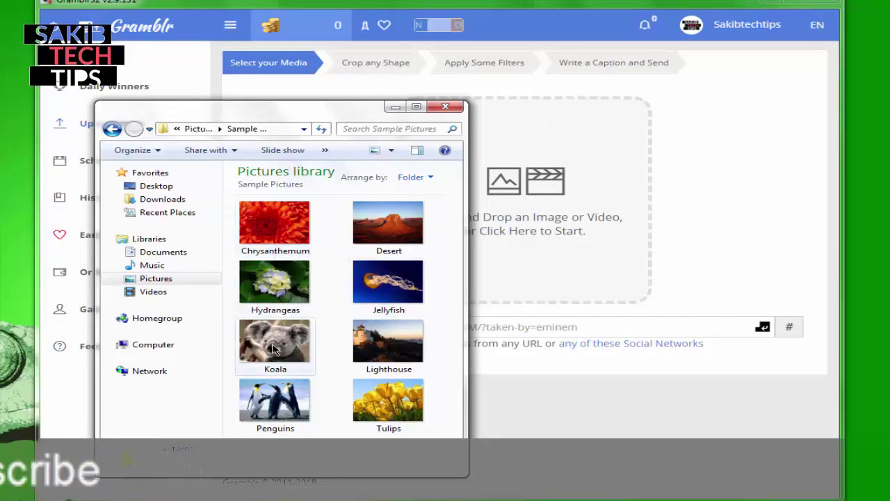
pyautogui.moveTo(276, 344); pyautogui.dragTo(539, 198)
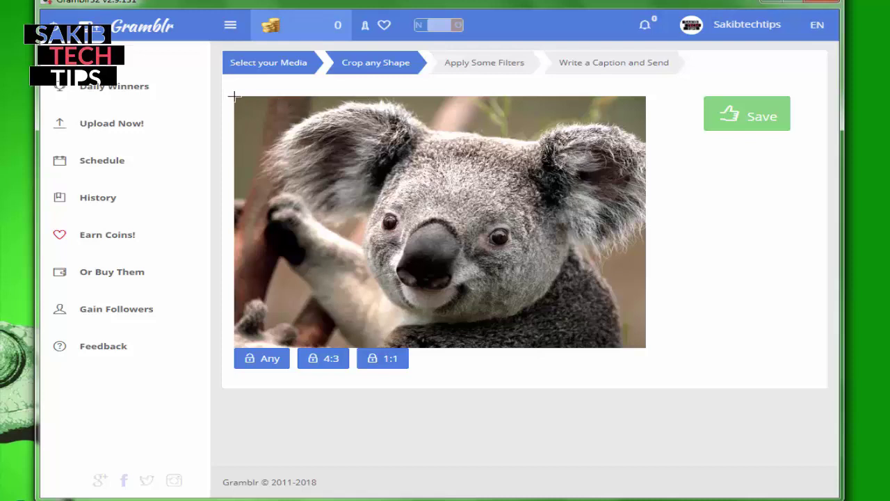
pyautogui.moveTo(234, 97); pyautogui.dragTo(646, 348)
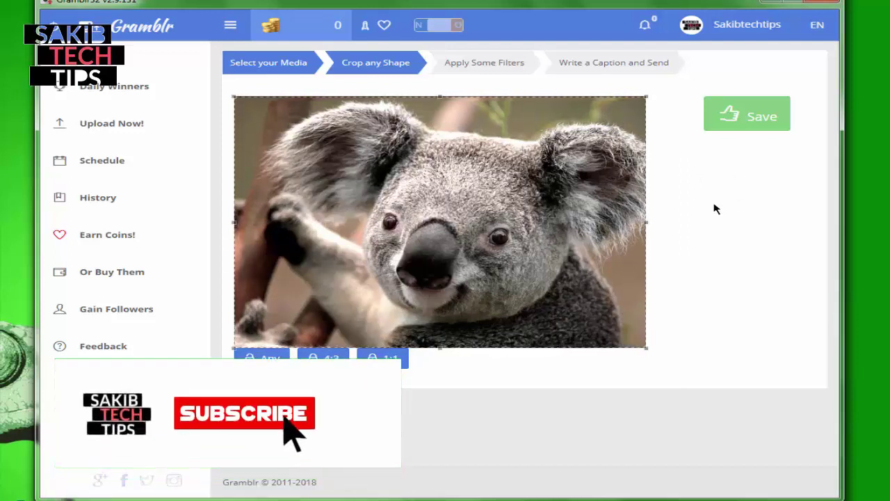
pyautogui.click(754, 116)
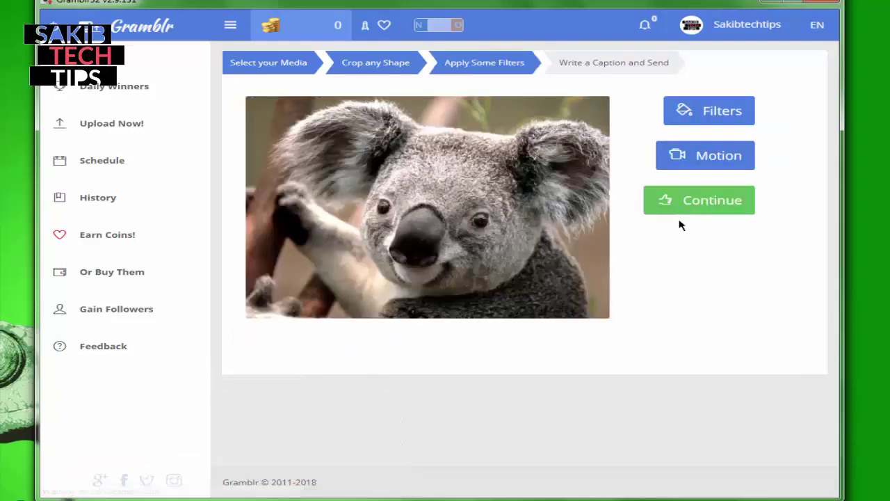
# - Continue without applying filters, then caption the koala photo "hghjfgiujh" and send it with immediate upload
pyautogui.click(686, 211)
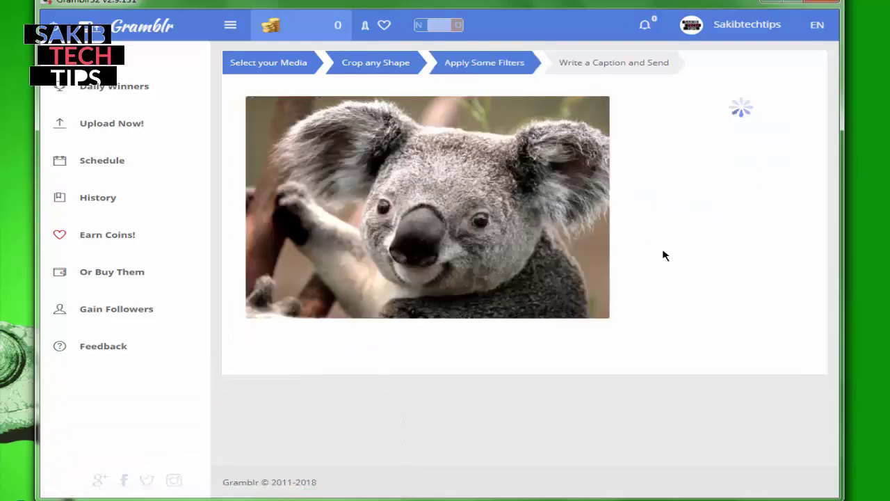
pyautogui.click(693, 201)
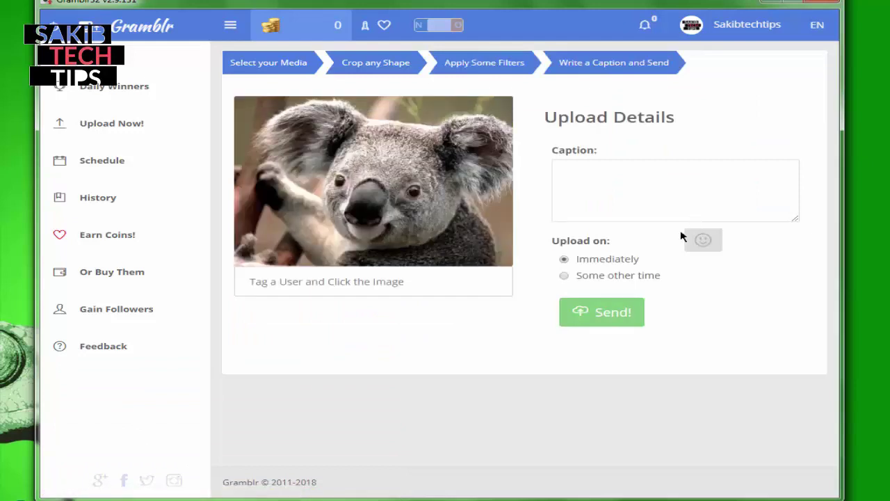
pyautogui.click(596, 181)
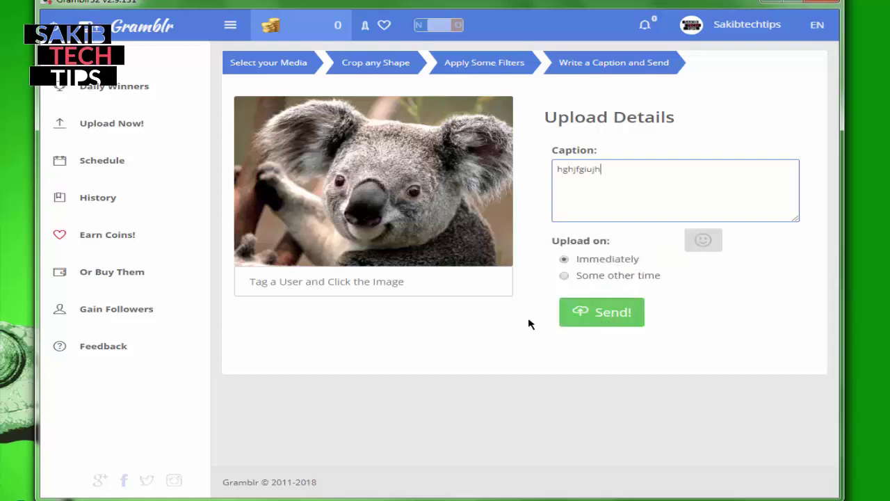
pyautogui.click(598, 319)
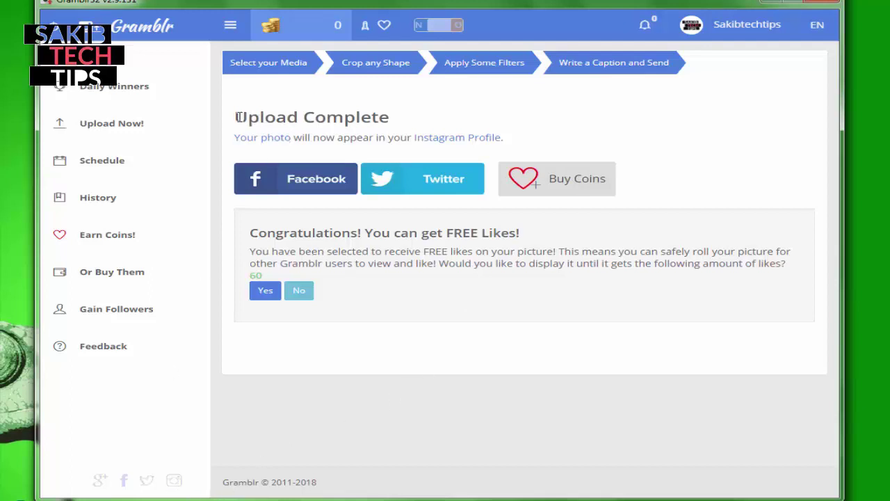
# - Switch to Instagram in Chrome, open the account's own profile and view the uploaded koala post, then close it
pyautogui.moveTo(237, 117); pyautogui.dragTo(375, 116)
pyautogui.click(375, 117)
pyautogui.click(139, 438)
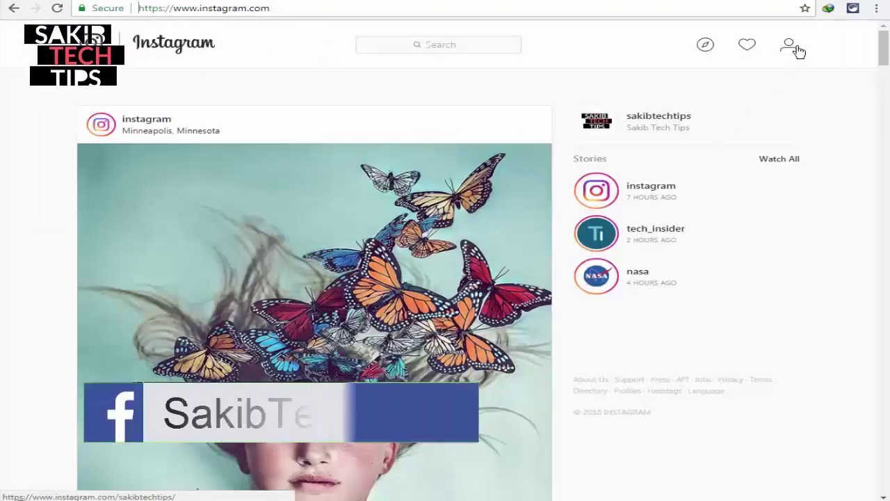
pyautogui.click(793, 49)
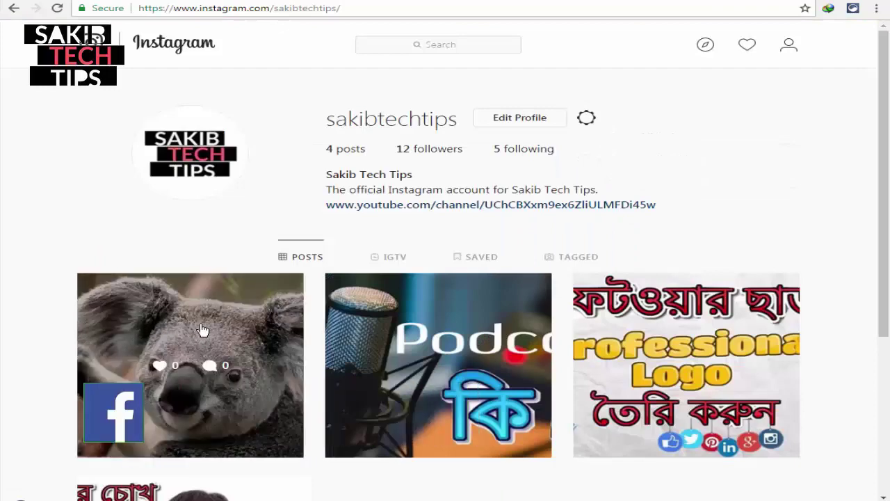
pyautogui.click(154, 318)
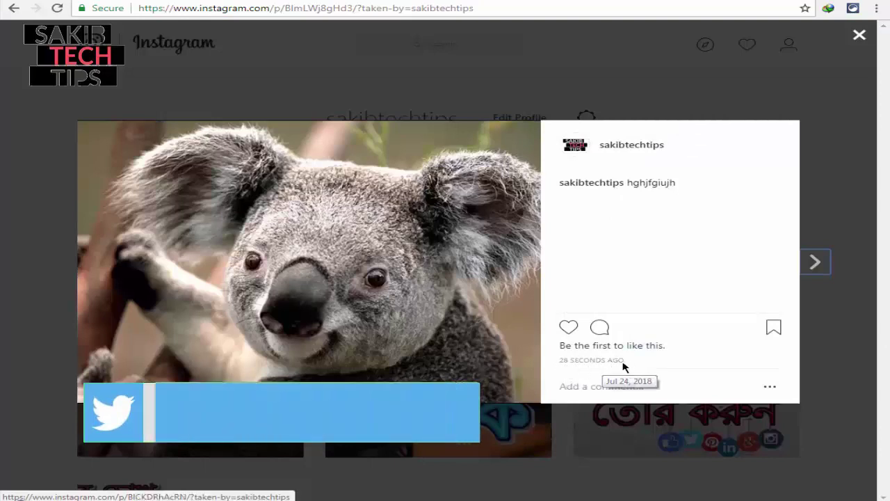
pyautogui.press('Escape')
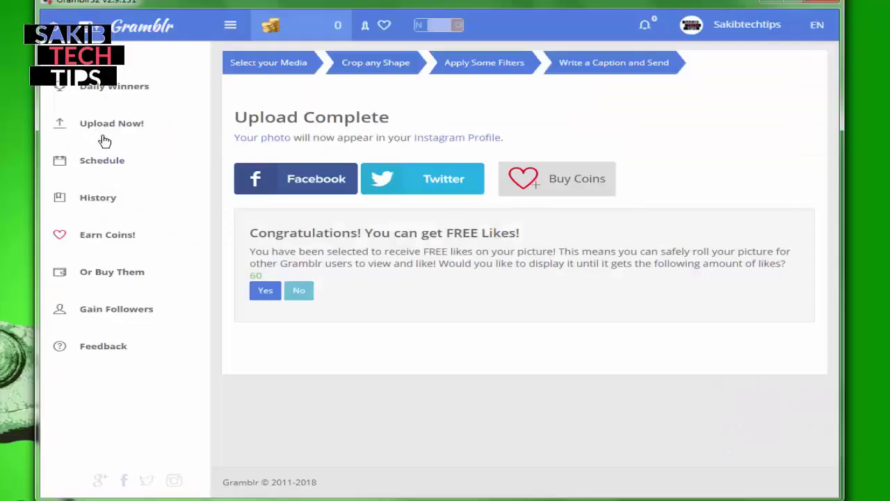
# - Start a new upload in Gramblr and add video_2 from the Videos library as its media
pyautogui.click(104, 139)
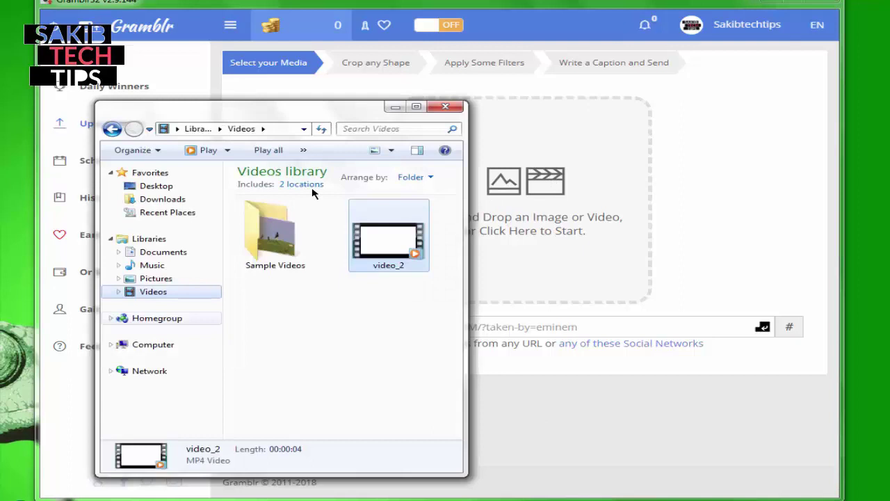
pyautogui.moveTo(387, 235); pyautogui.dragTo(533, 211)
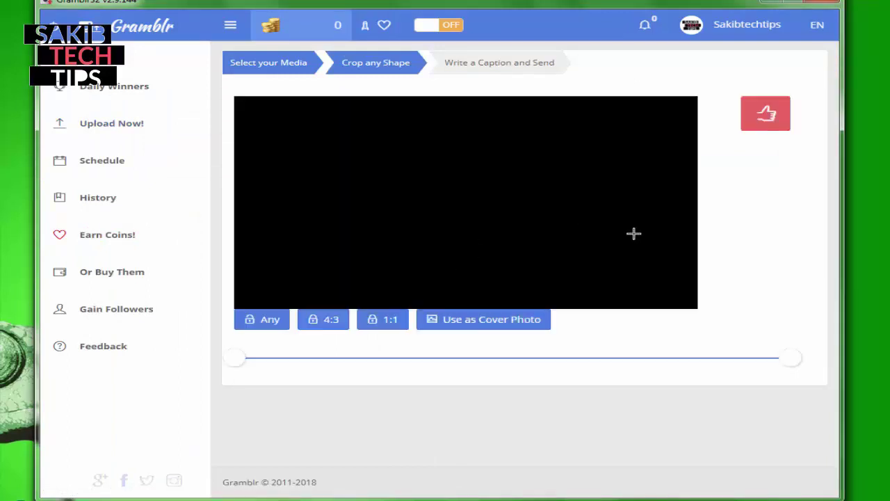
# - Move the video's start point to 3 seconds and use that frame as the cover photo
pyautogui.moveTo(241, 364)
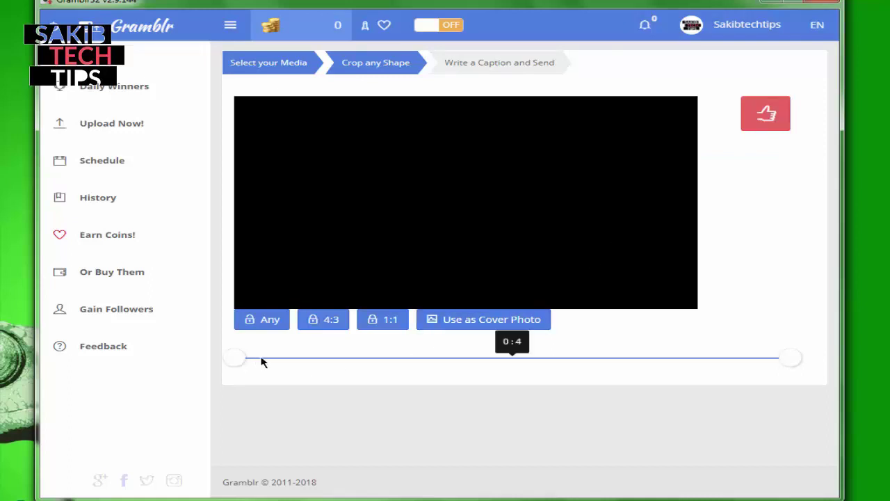
pyautogui.moveTo(300, 366); pyautogui.dragTo(324, 370)
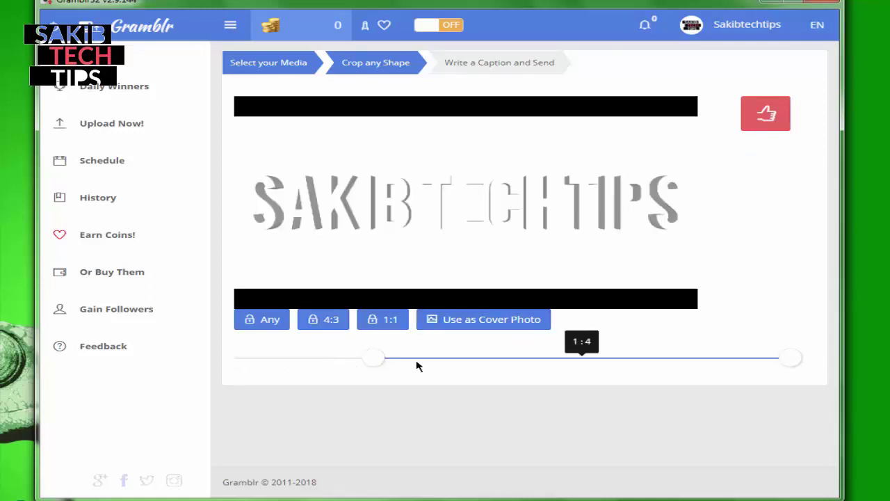
pyautogui.moveTo(417, 367); pyautogui.dragTo(528, 371)
pyautogui.moveTo(589, 371); pyautogui.dragTo(672, 359)
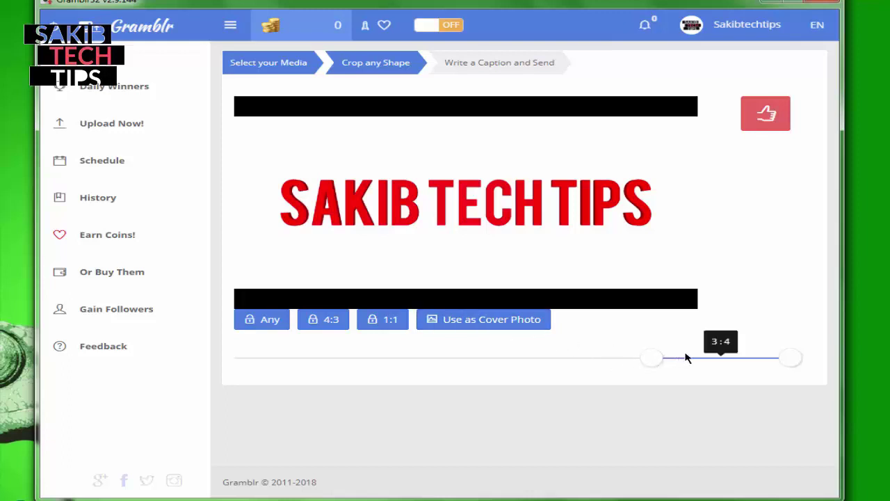
pyautogui.moveTo(664, 367)
pyautogui.moveTo(679, 363); pyautogui.dragTo(516, 362)
pyautogui.click(409, 358)
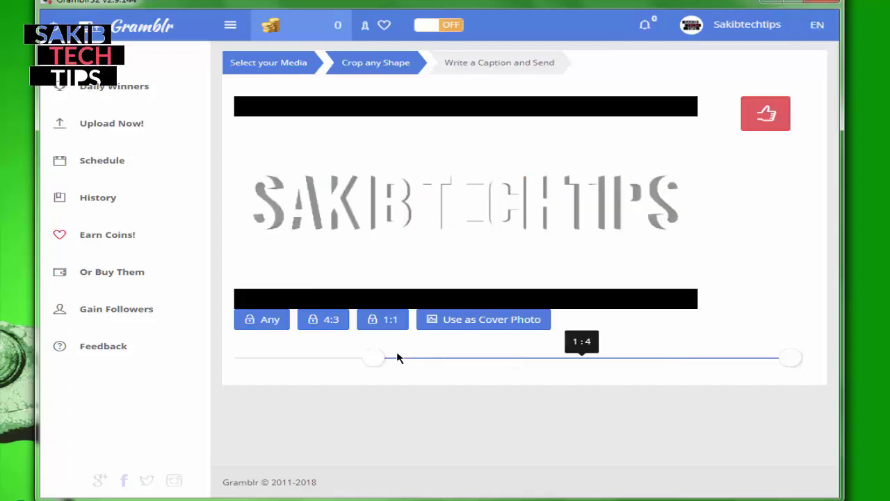
pyautogui.click(448, 356)
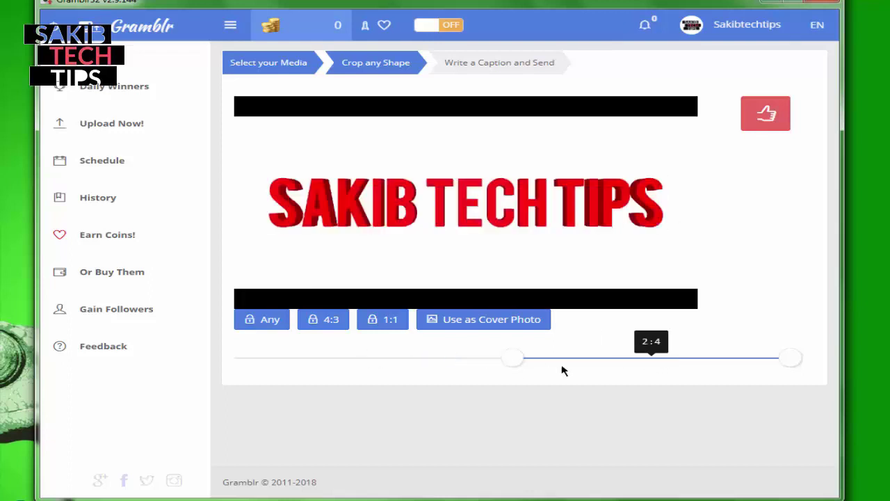
pyautogui.click(589, 369)
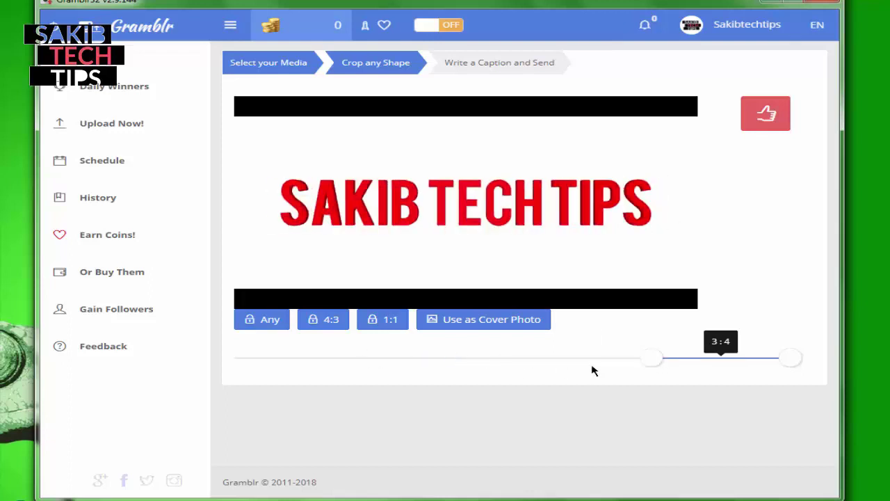
pyautogui.click(451, 327)
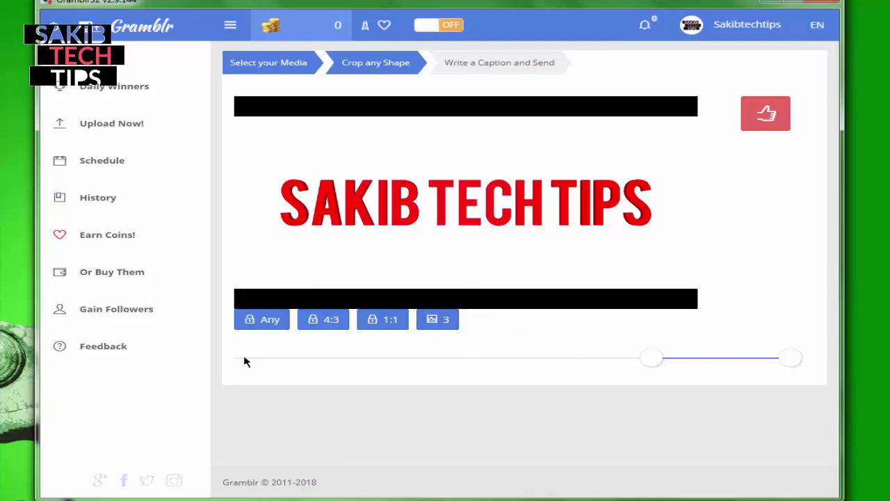
# - Reset the video's start point to 0, crop to the entire frame and accept the crop
pyautogui.moveTo(659, 364); pyautogui.dragTo(237, 358)
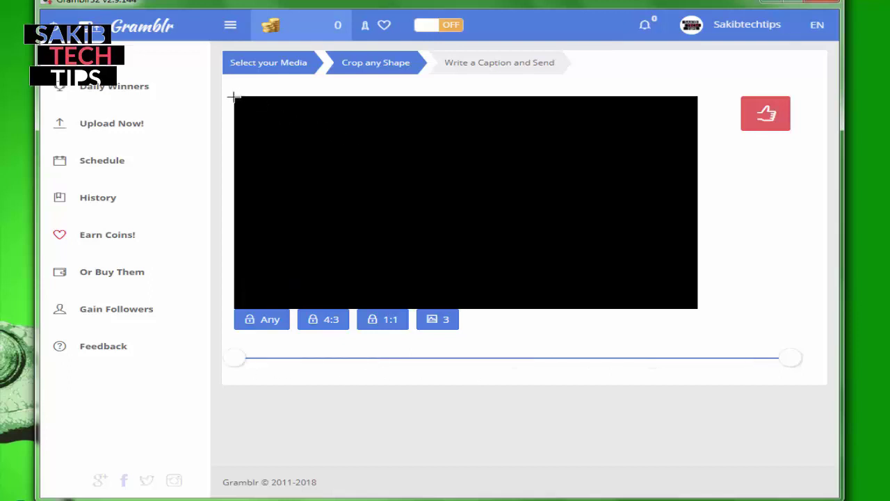
pyautogui.moveTo(234, 97); pyautogui.dragTo(703, 316)
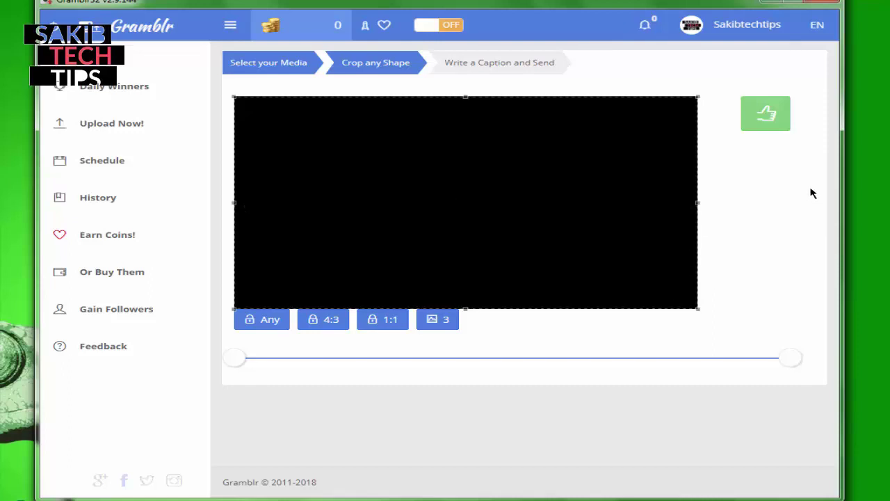
pyautogui.click(774, 116)
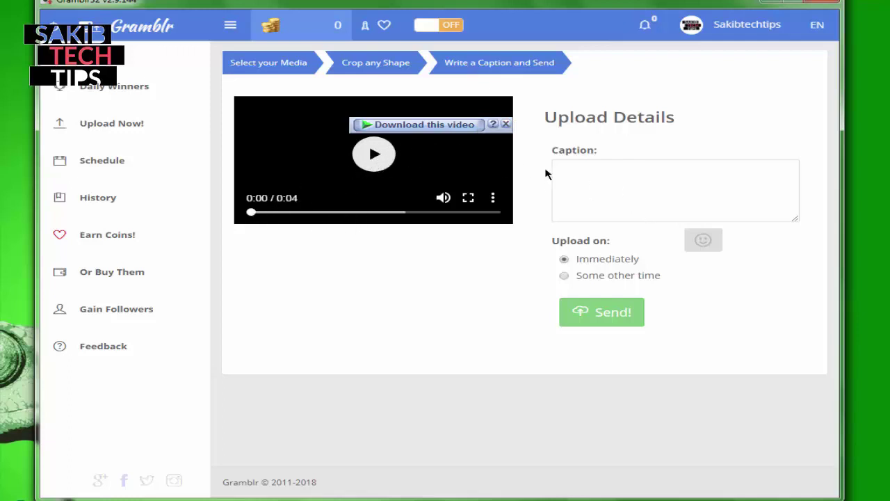
# - Caption the video "l;khjkjtdhgd", play its preview and send it with immediate upload
pyautogui.click(621, 180)
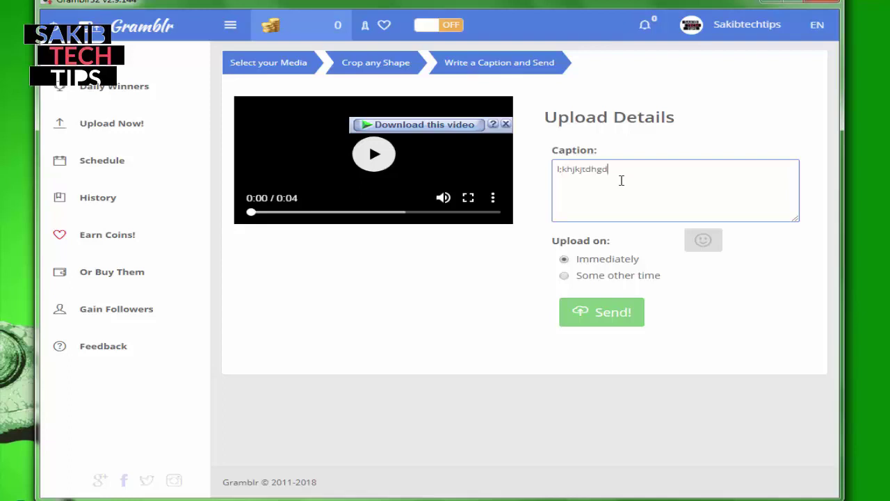
pyautogui.click(371, 154)
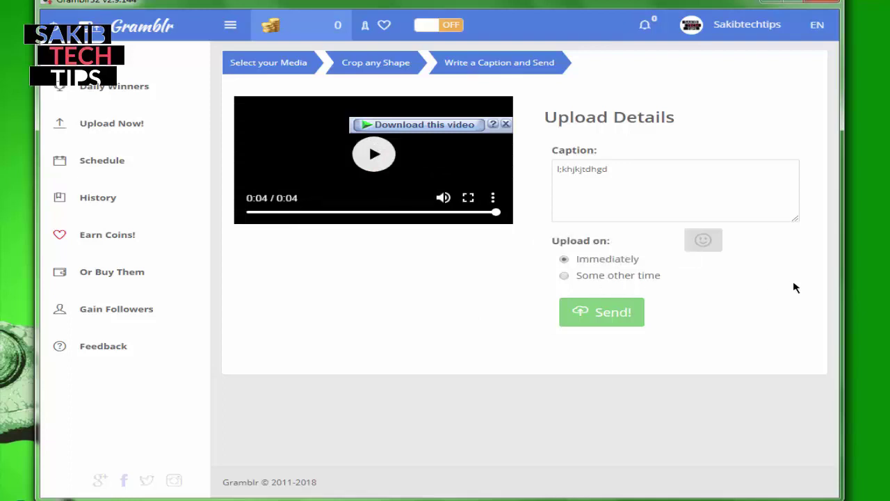
pyautogui.click(617, 328)
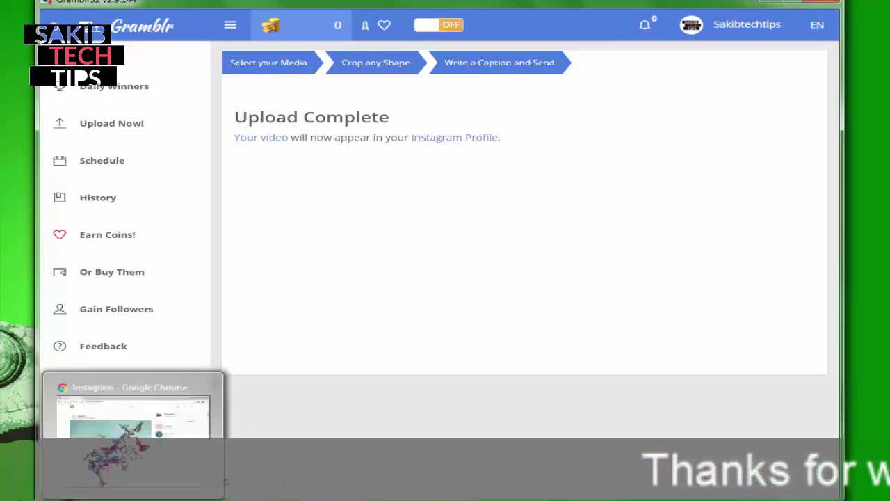
# - Switch to Instagram in Chrome, open the account's own profile and reload the page
pyautogui.click(132, 490)
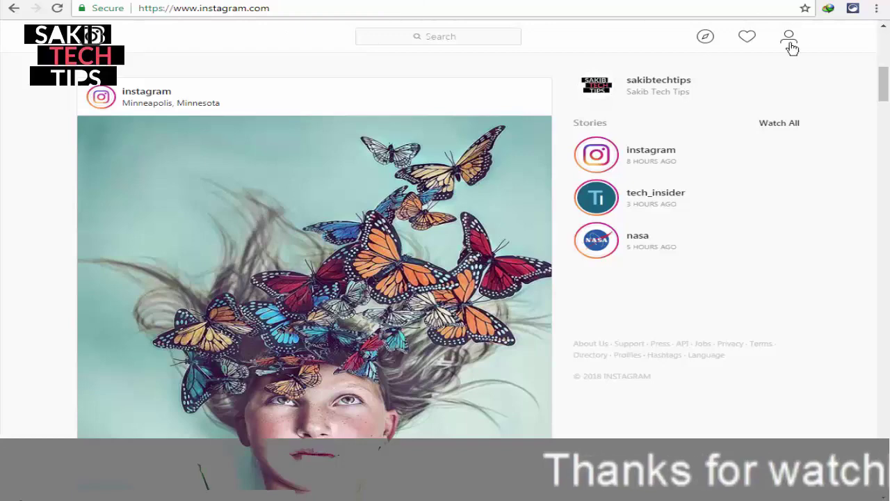
pyautogui.click(791, 46)
pyautogui.click(316, 8)
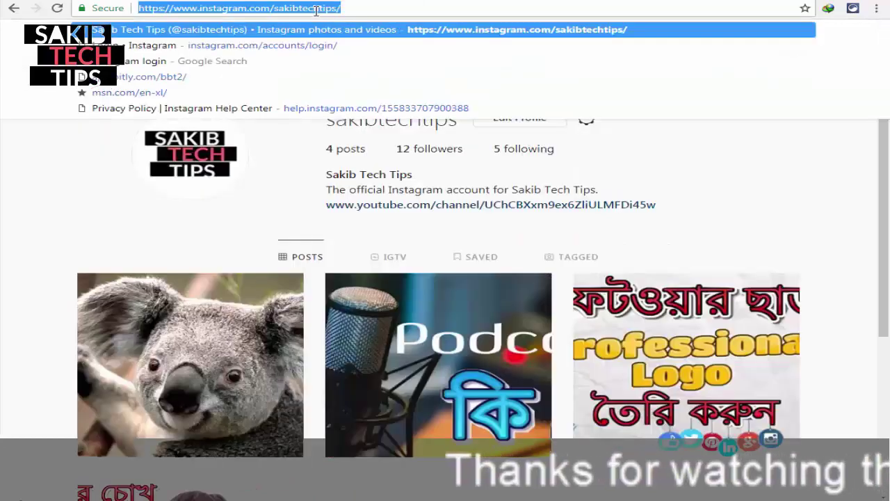
pyautogui.press('Return')
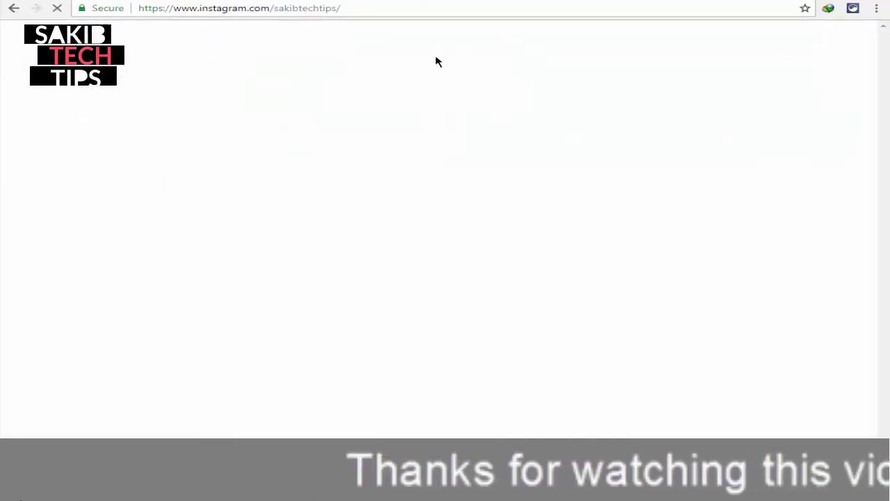
# - Look over the profile's posts, then open the newly uploaded video post and play it
pyautogui.scroll(-1, 19, 267)
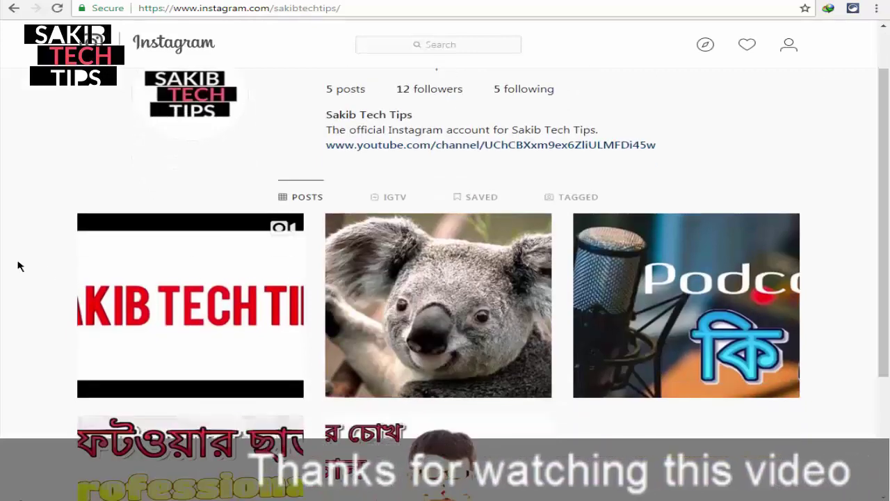
pyautogui.scroll(1, 254, 145)
pyautogui.scroll(-2, 80, 258)
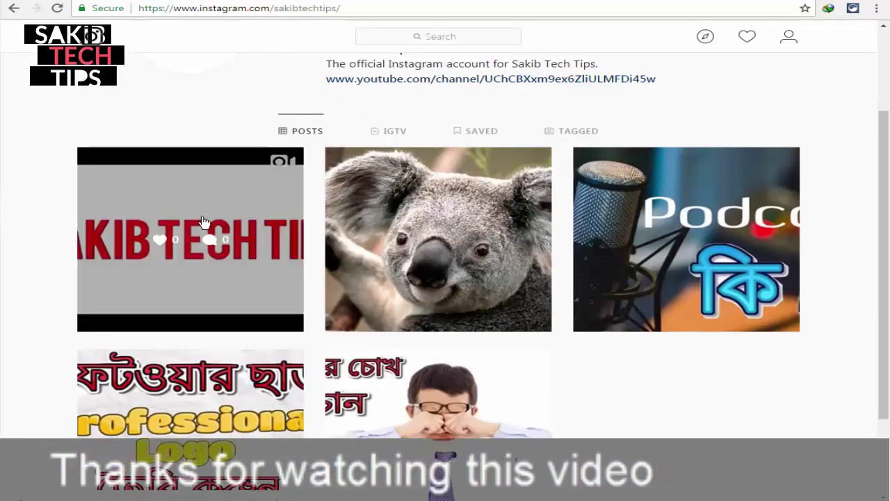
pyautogui.click(202, 213)
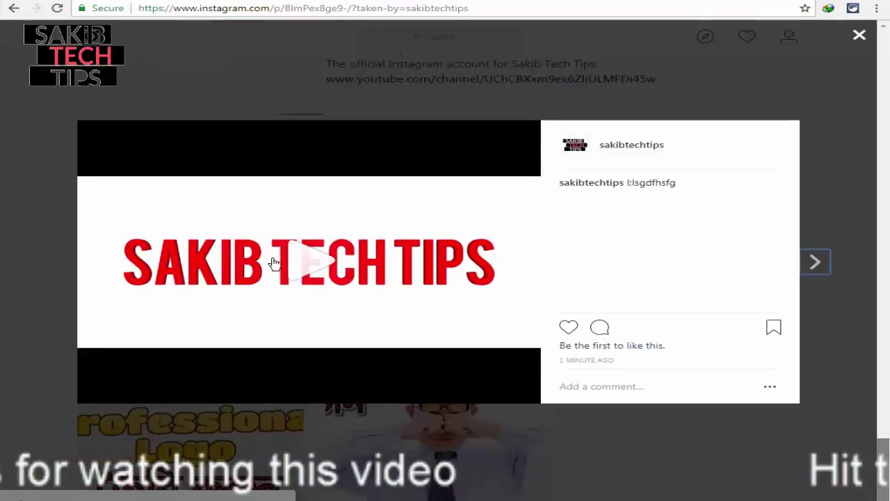
pyautogui.click(298, 264)
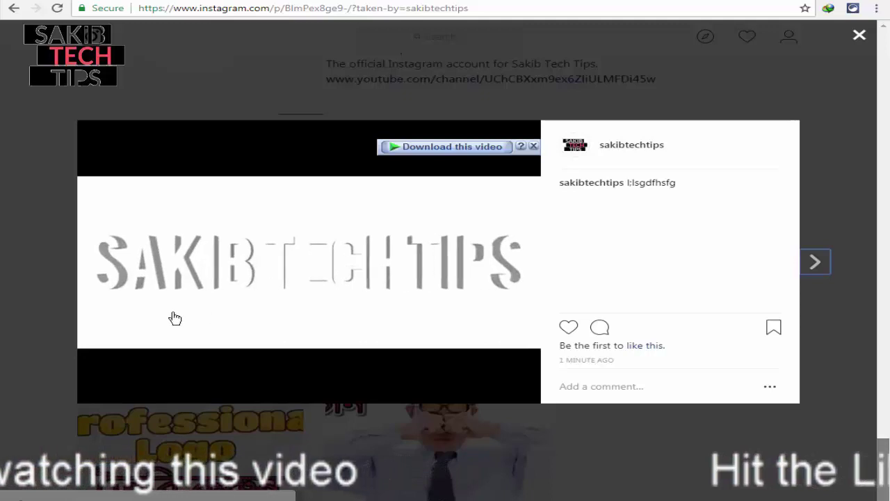
# - Close the video post and look over the posts on the profile page
pyautogui.click(860, 36)
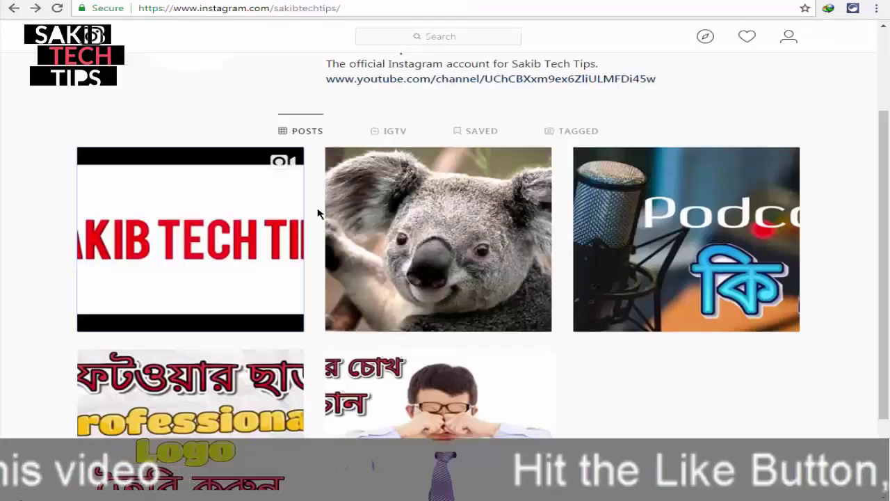
pyautogui.scroll(-2, 325, 209)
pyautogui.scroll(3, 497, 222)
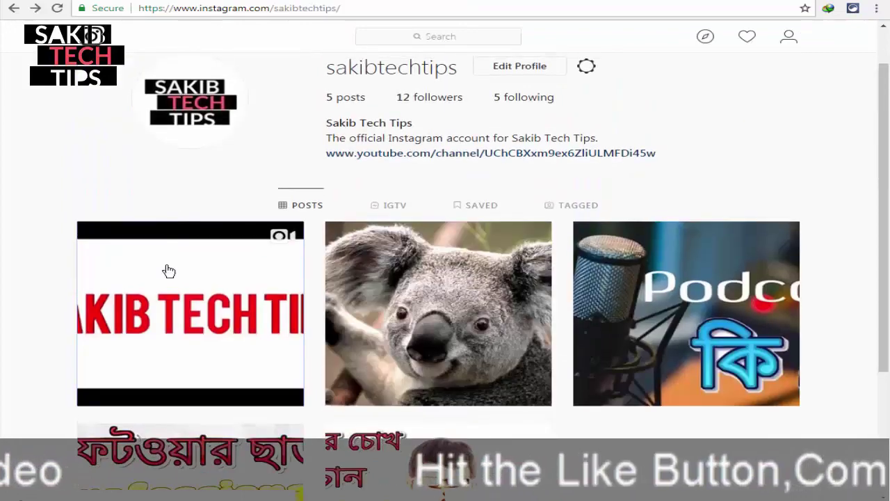
pyautogui.scroll(1, 137, 86)
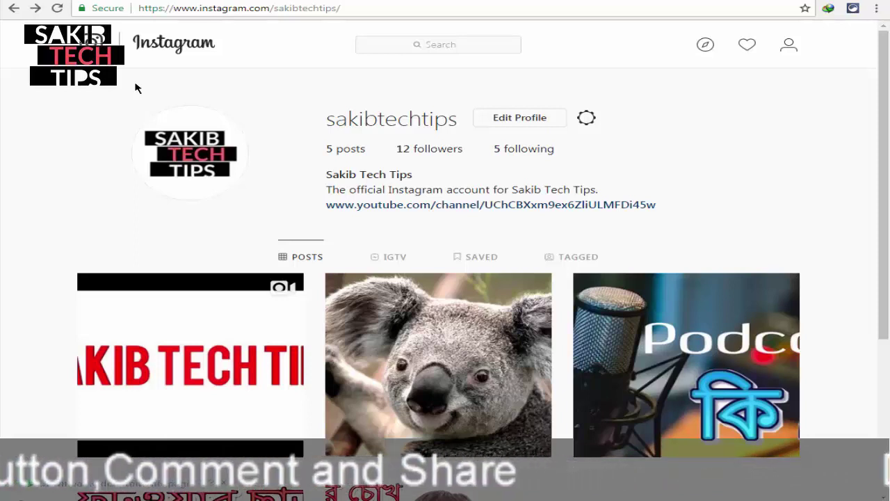
# - Open a new browser tab and show Chrome's Developer tools with the responsive device view
pyautogui.hotkey('ctrl', 't')
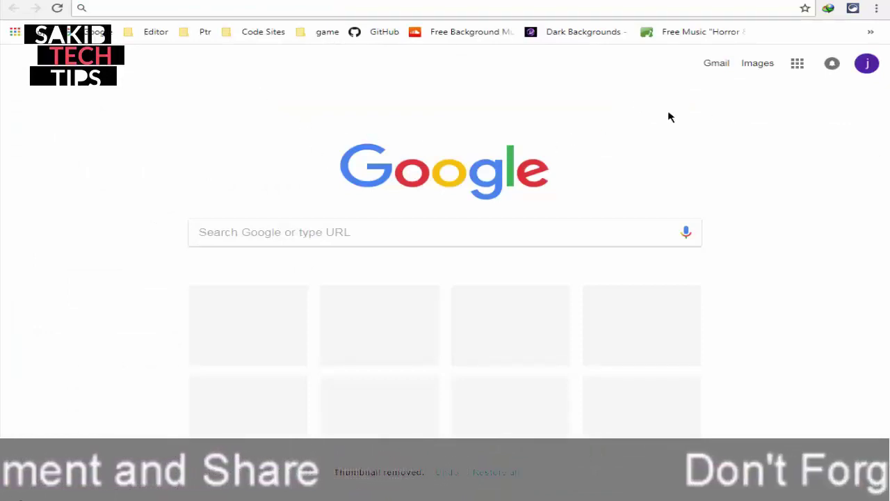
pyautogui.click(878, 10)
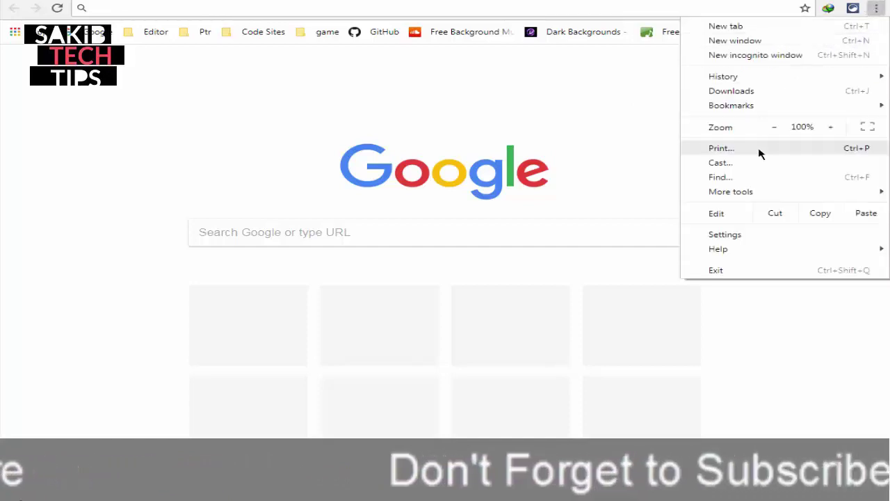
pyautogui.moveTo(761, 192)
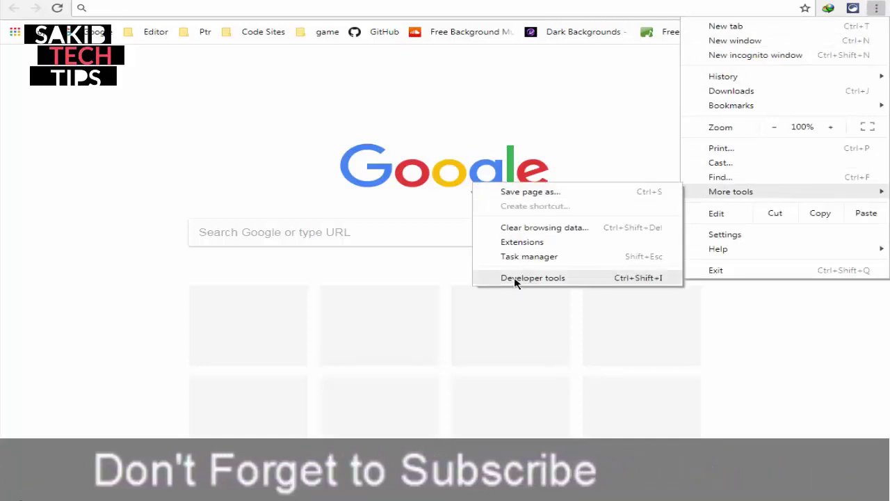
pyautogui.click(559, 279)
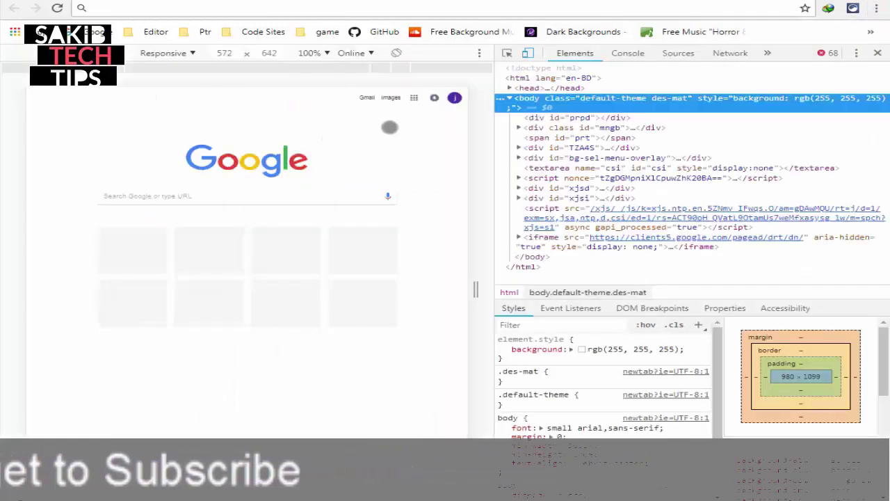
# - Load instagram.com in the device view
pyautogui.click(239, 6)
pyautogui.write('i')
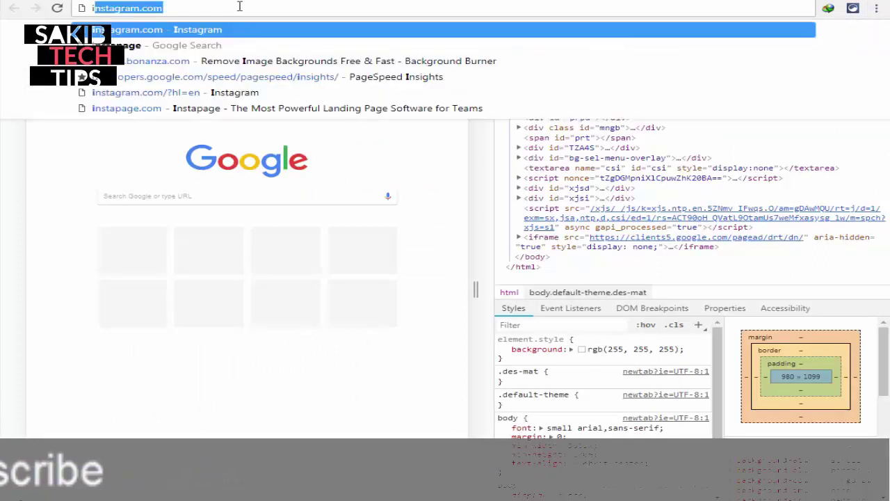
pyautogui.press('Return')
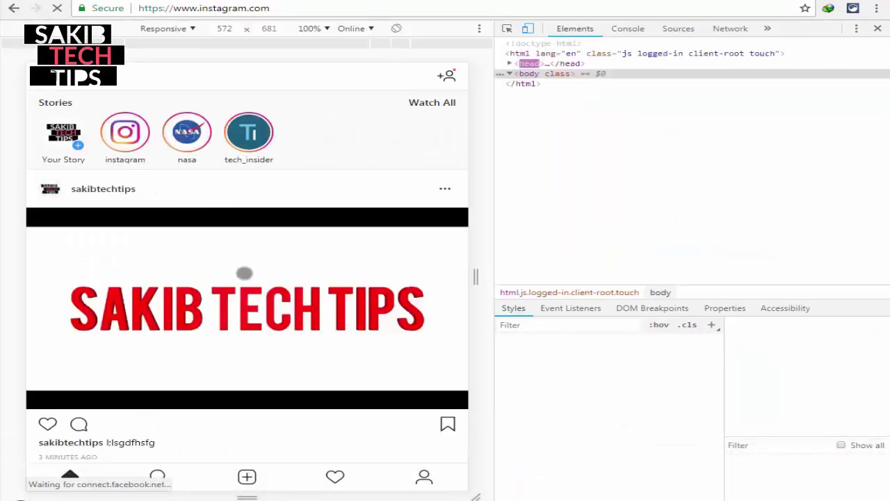
# - Browse Instagram's mobile home feed, return to its beginning and open the Explore page
pyautogui.scroll(-10, 245, 274)
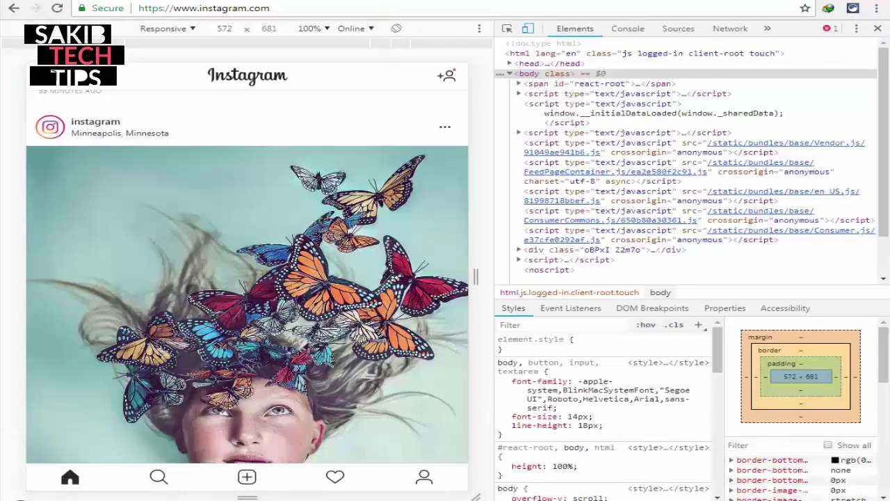
pyautogui.scroll(-1, 122, 341)
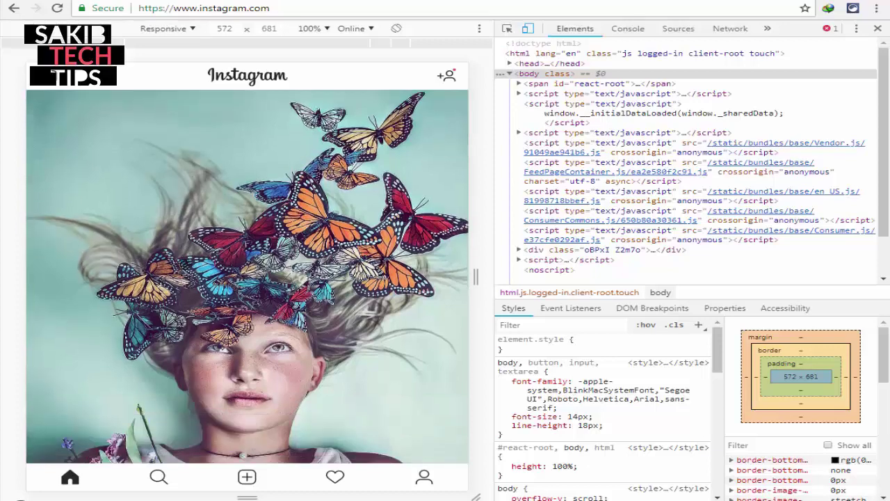
pyautogui.scroll(1, 270, 273)
pyautogui.scroll(-2, 269, 272)
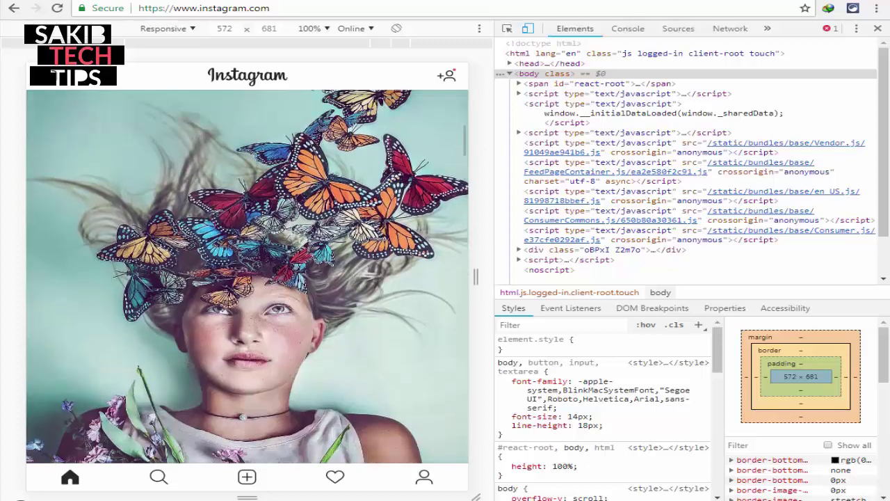
pyautogui.scroll(2, 181, 260)
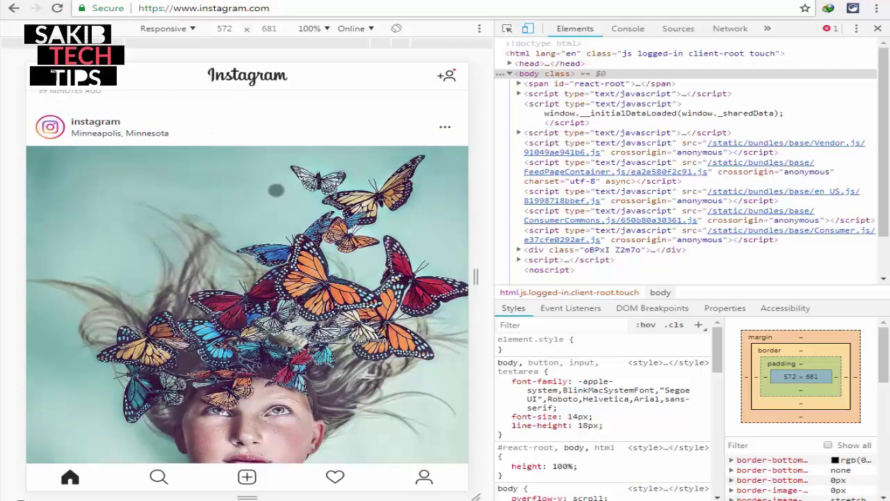
pyautogui.click(58, 480)
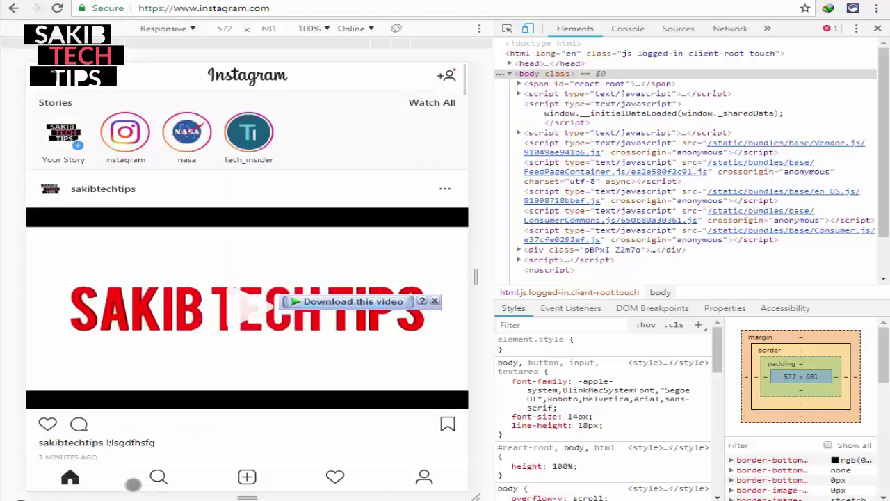
pyautogui.click(157, 477)
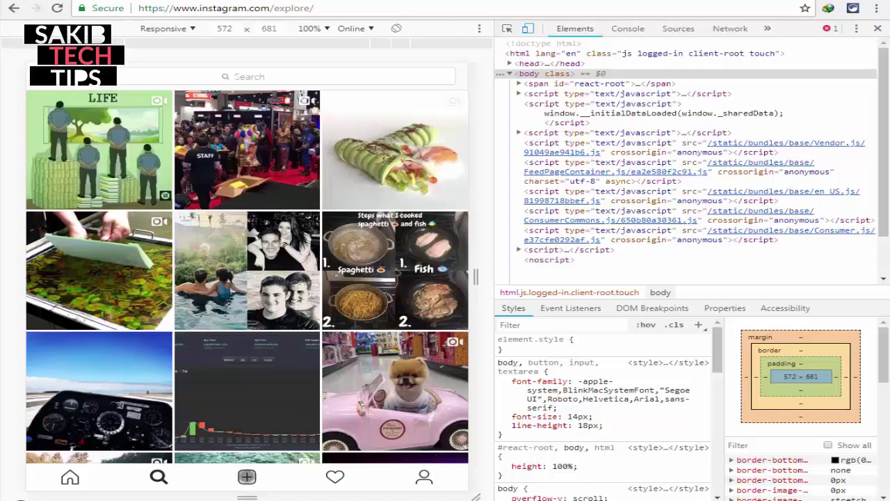
# - Start a new post with the Penguins image from Sample Pictures and fit the whole photo in the frame
pyautogui.click(247, 476)
pyautogui.click(112, 157)
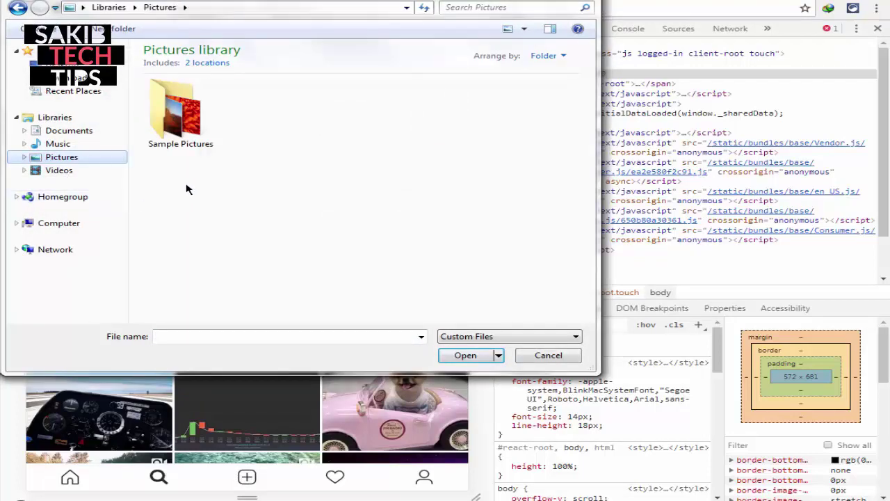
pyautogui.doubleClick(190, 126)
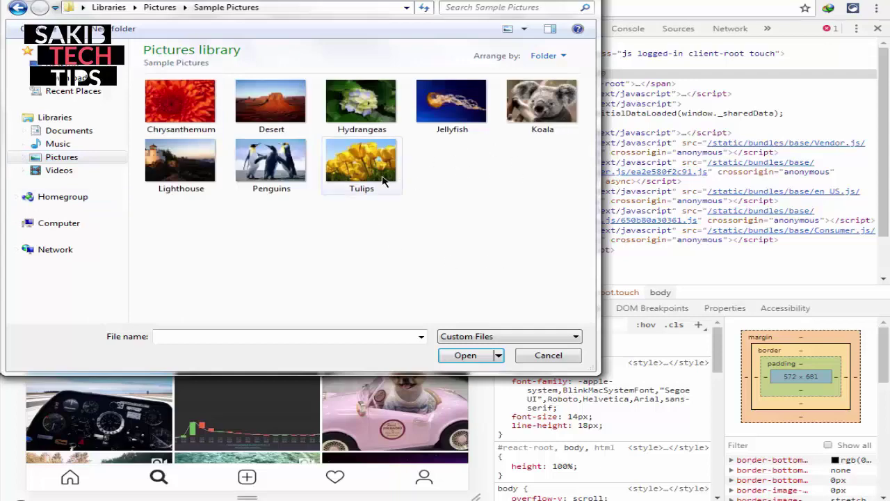
pyautogui.click(257, 161)
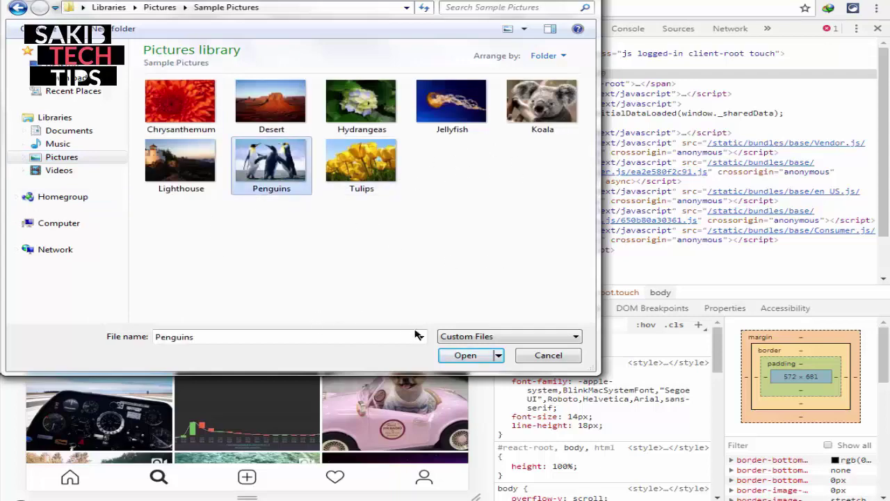
pyautogui.click(466, 356)
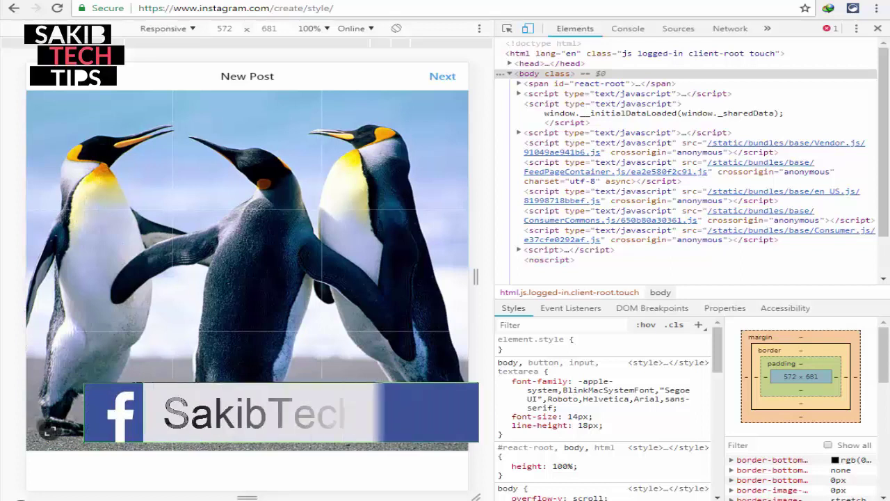
pyautogui.click(50, 432)
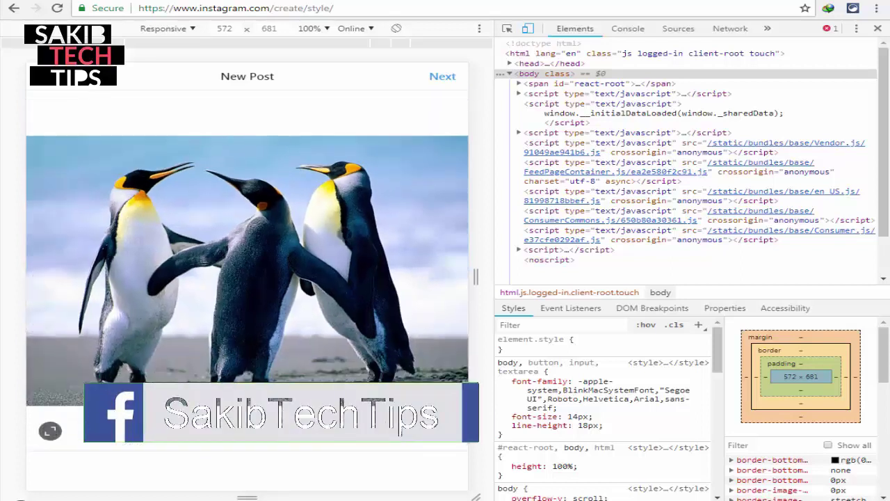
pyautogui.click(443, 76)
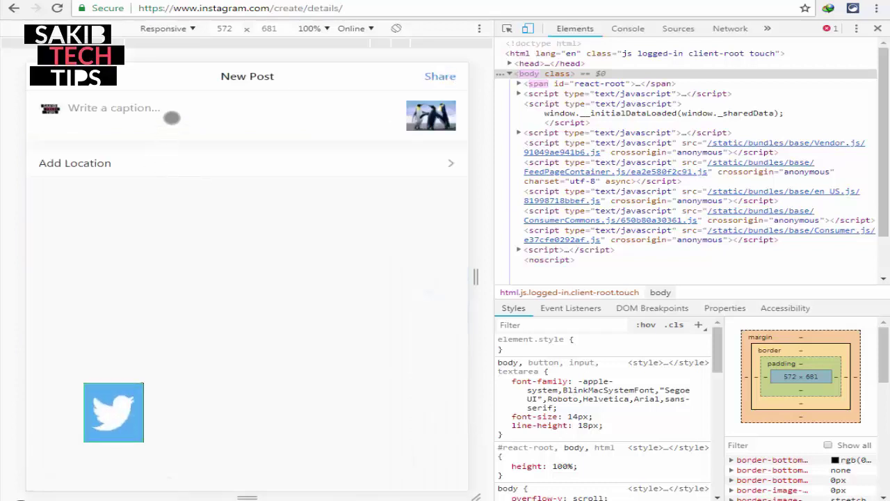
# - Caption the new post "jhgdjklg" and share it
pyautogui.click(173, 117)
pyautogui.write('jhgdjklg')
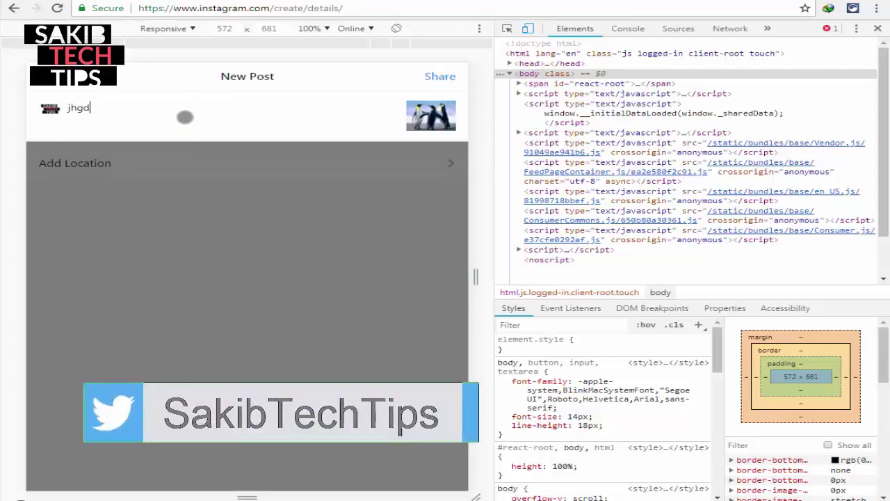
pyautogui.click(441, 76)
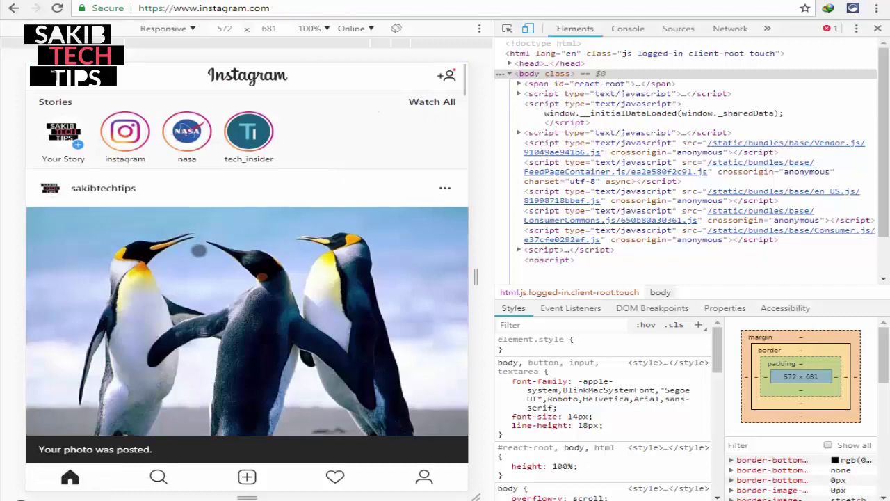
# - Check the shared penguin photo in the feed, then open it from the account's own profile
pyautogui.scroll(-2, 199, 247)
pyautogui.scroll(1, 199, 247)
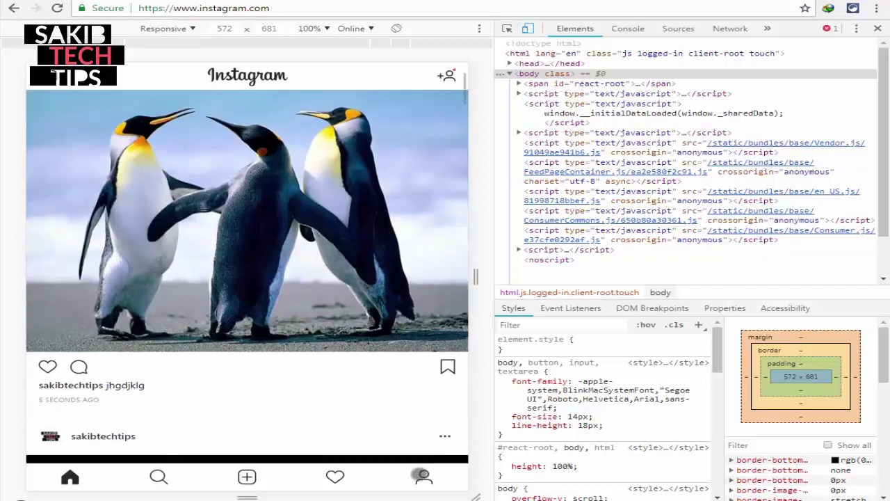
pyautogui.click(424, 478)
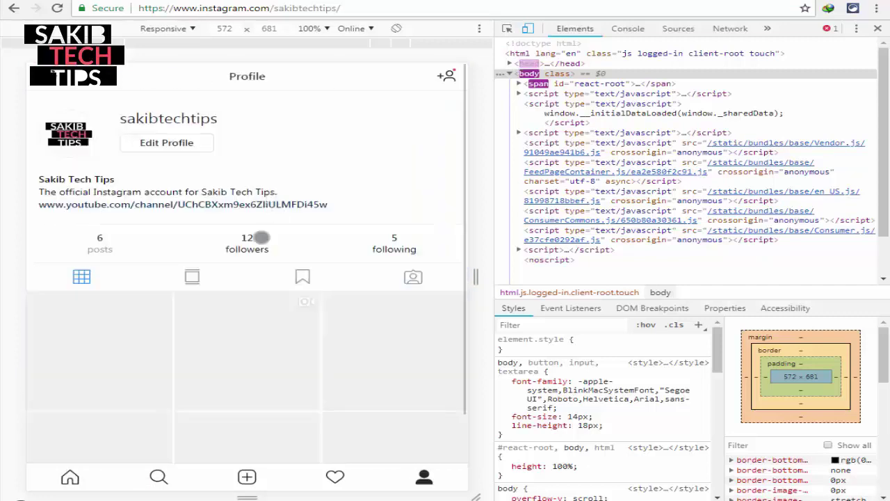
pyautogui.scroll(-1, 182, 238)
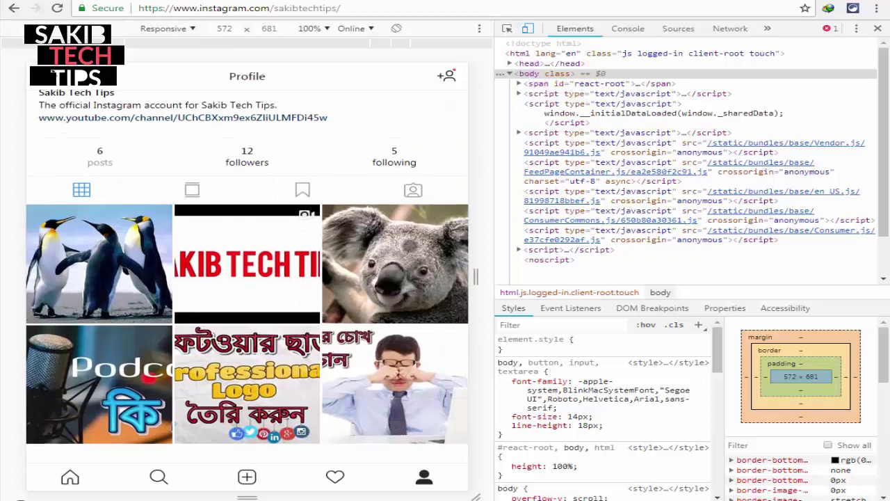
pyautogui.scroll(1, 304, 261)
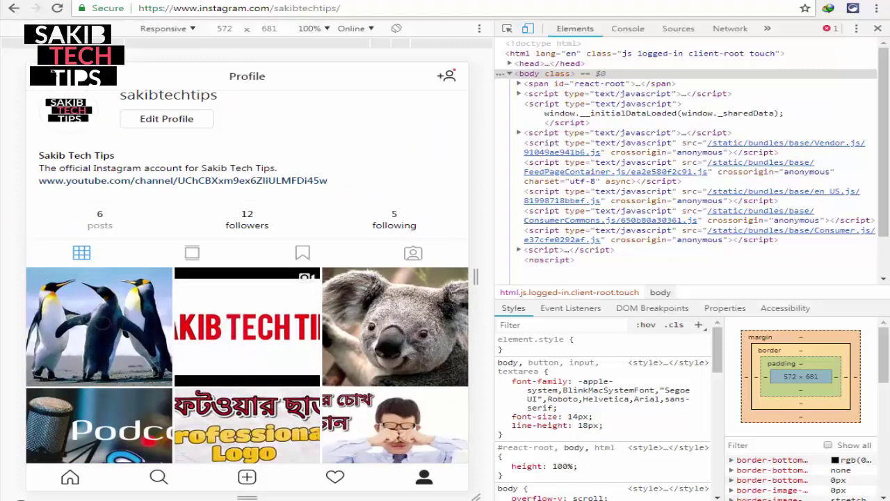
pyautogui.click(101, 323)
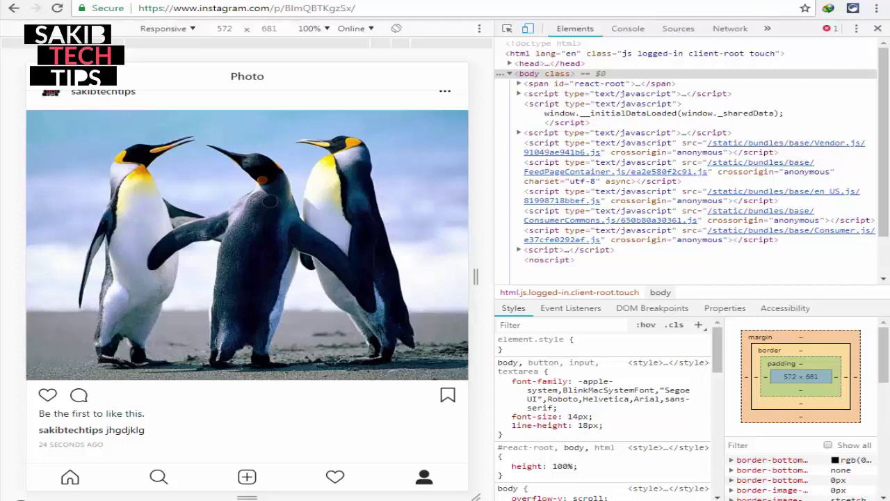
# - Close Developer tools, reload the penguin post in the desktop layout and open the account's own profile
pyautogui.click(878, 29)
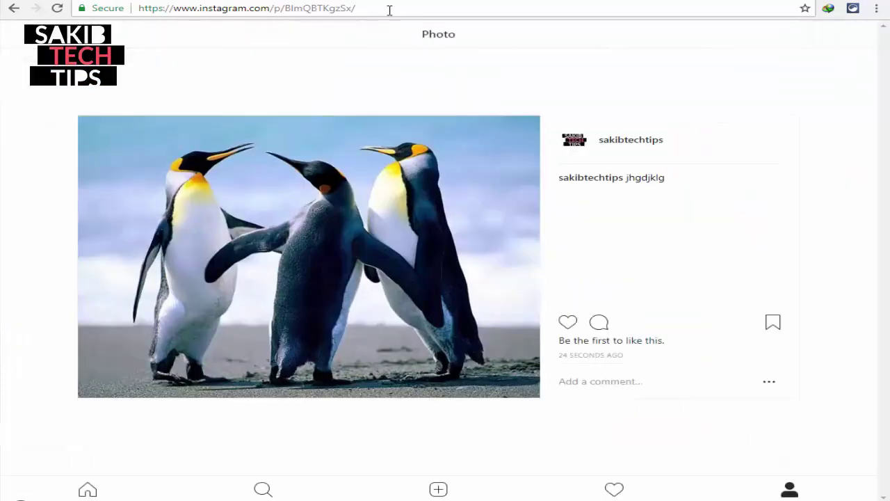
pyautogui.click(448, 9)
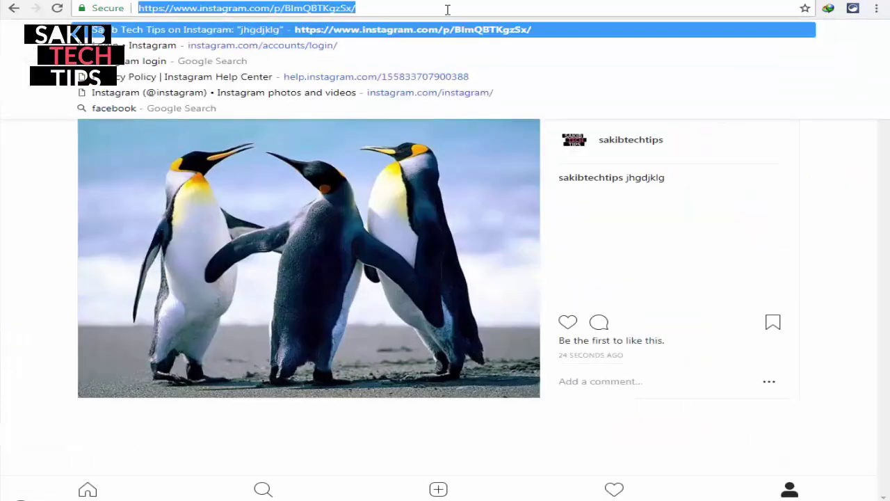
pyautogui.press('Return')
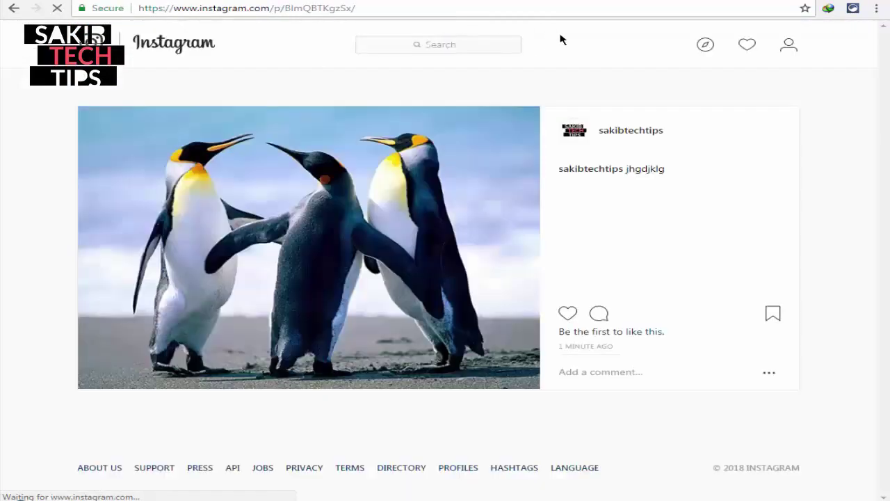
pyautogui.click(788, 46)
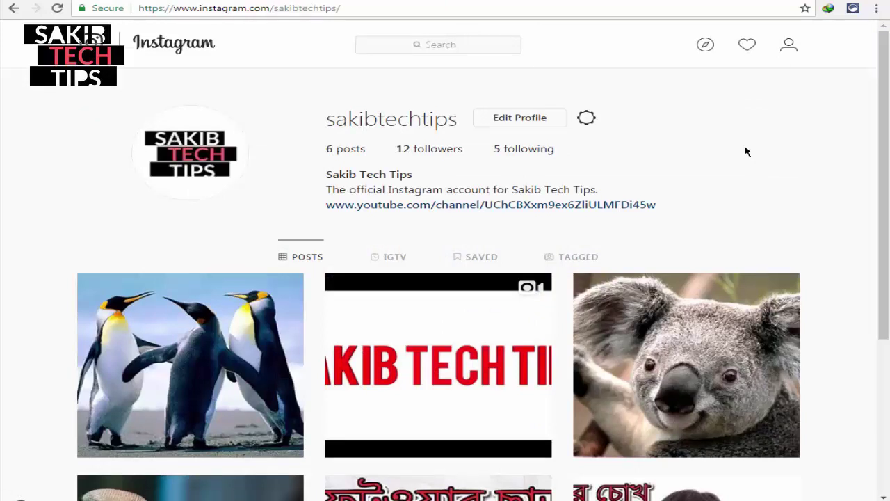